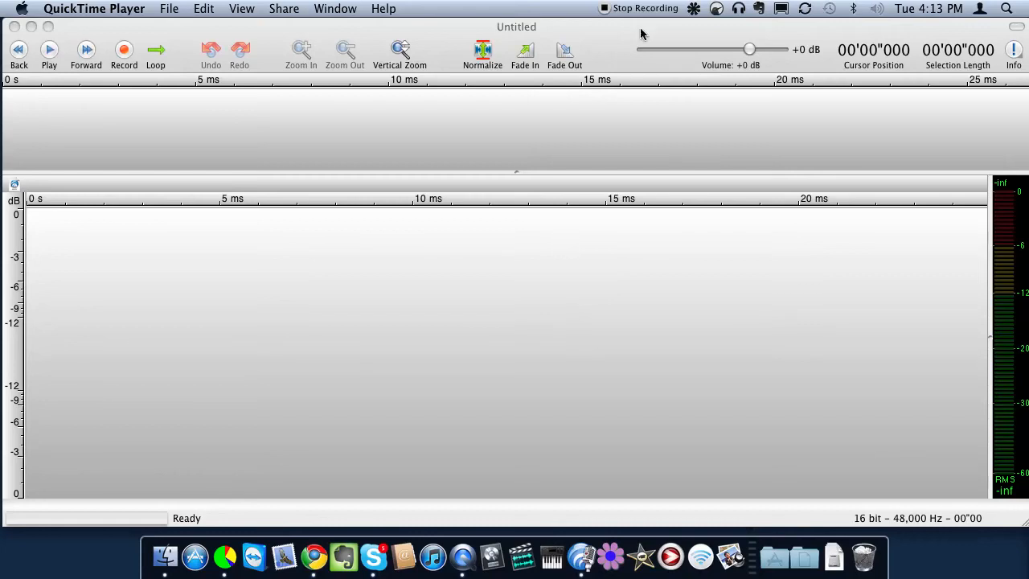
Step: Bring the Untitled TwistedWave recording window to the front
left_click(624, 34)
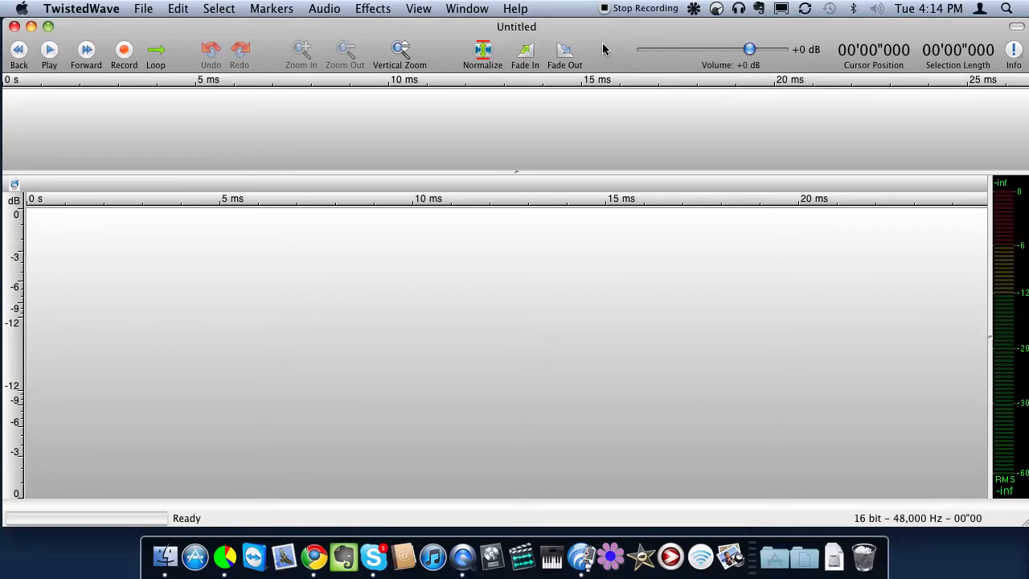
right_click(605, 49)
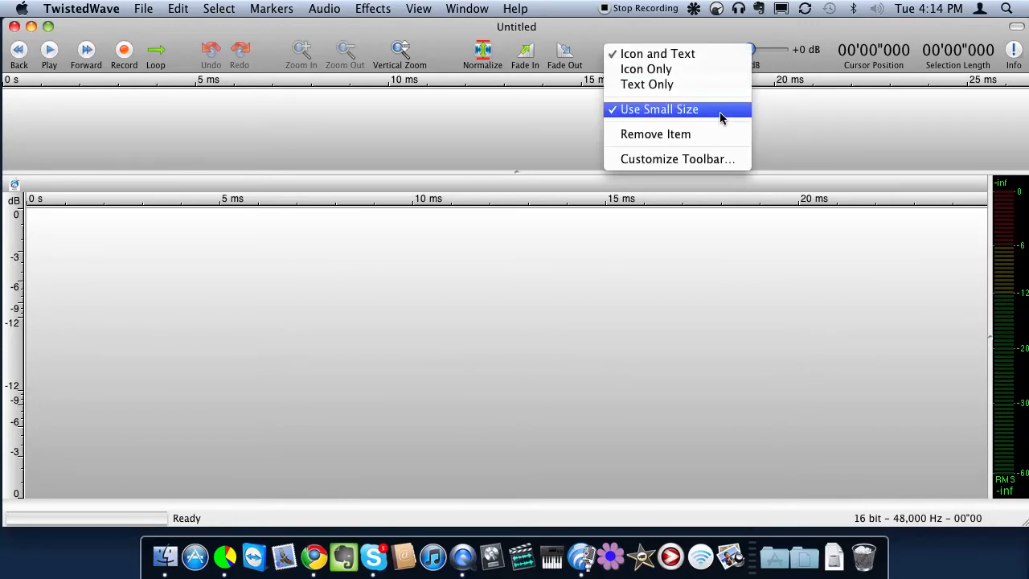
left_click(666, 70)
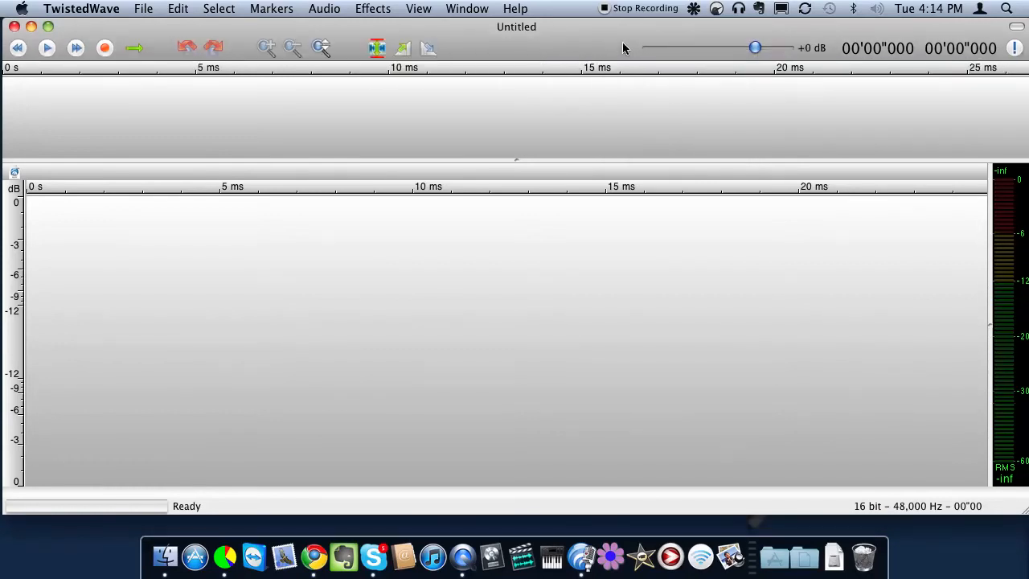
right_click(617, 46)
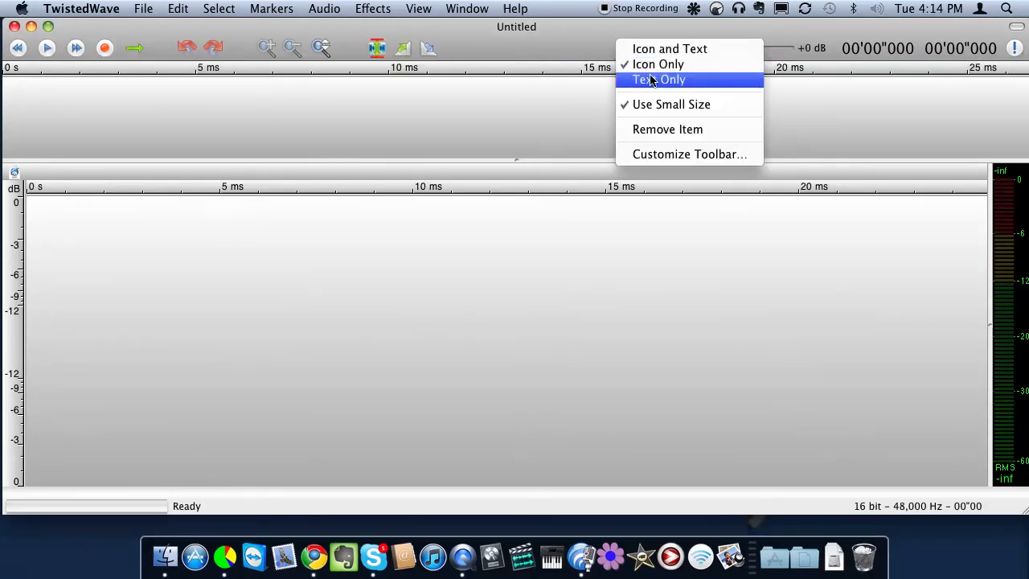
left_click(652, 79)
right_click(636, 36)
left_click(652, 45)
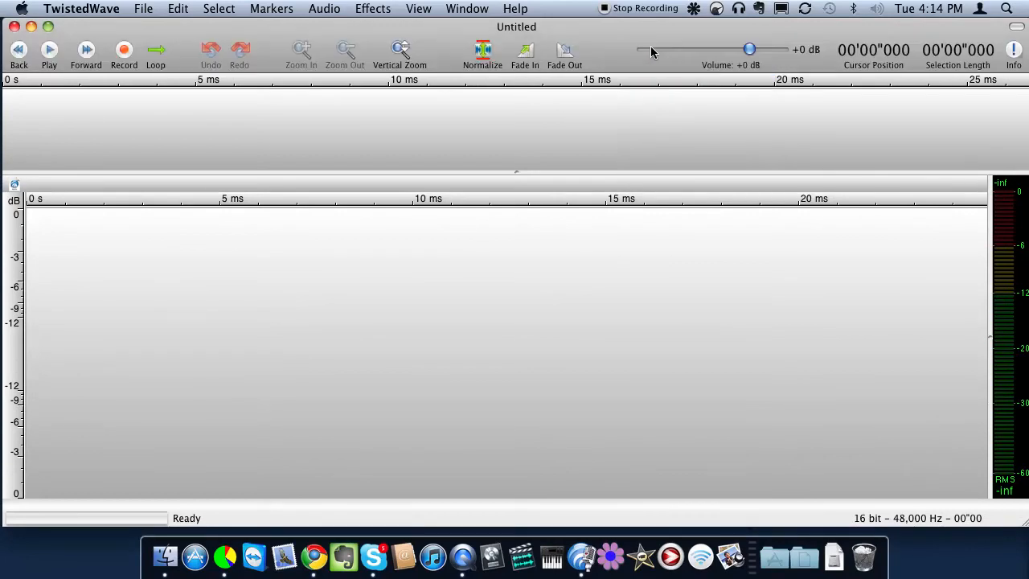
right_click(652, 52)
left_click(667, 107)
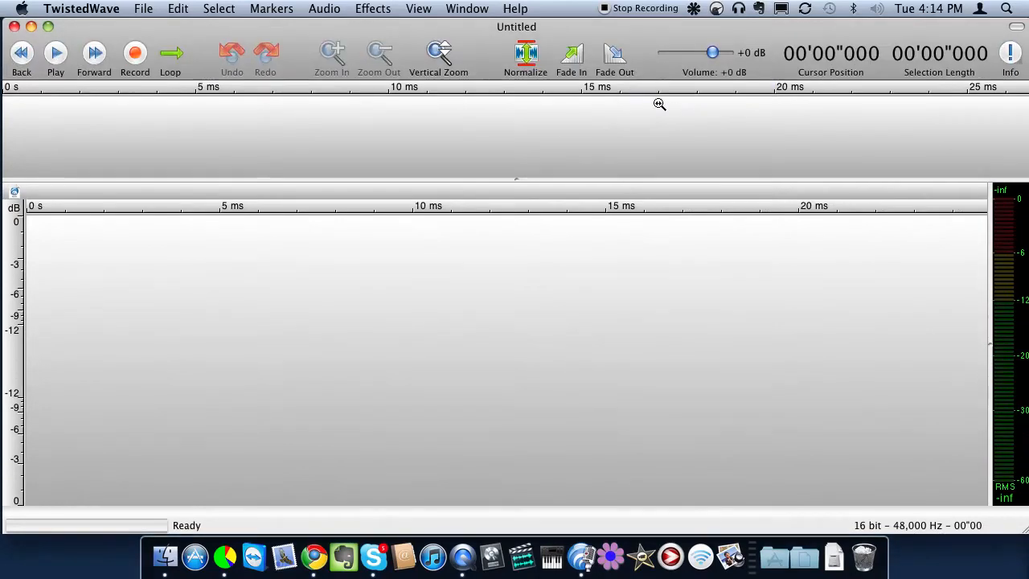
right_click(645, 50)
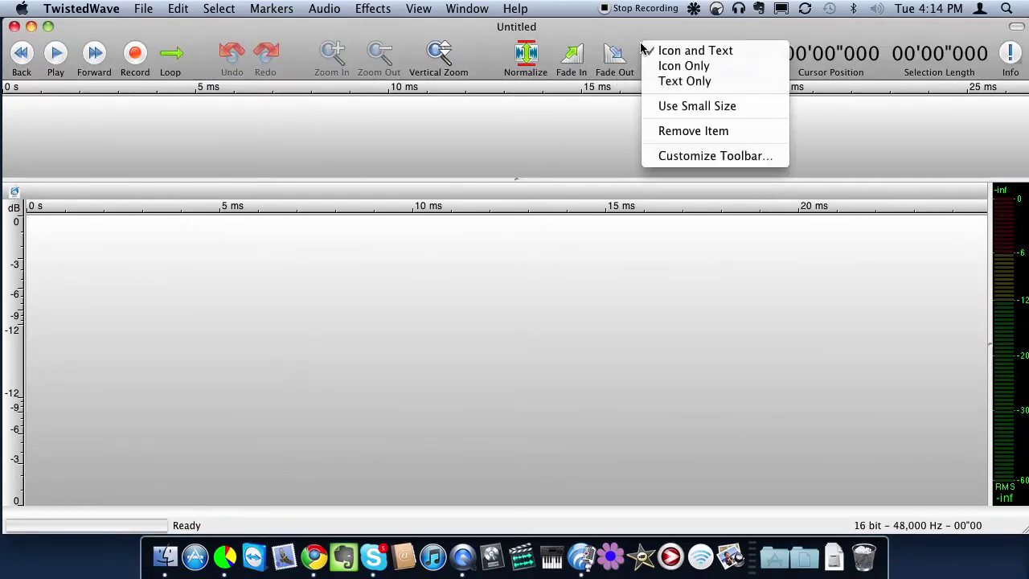
left_click(676, 105)
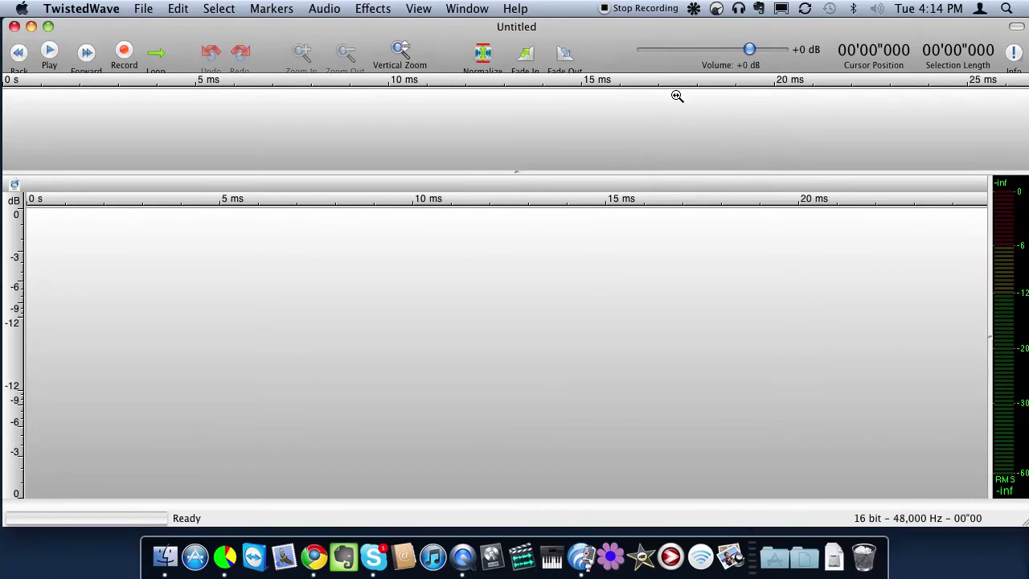
Step: Open Customize Toolbar from the toolbar menu and nudge the Vertical Zoom item
right_click(608, 49)
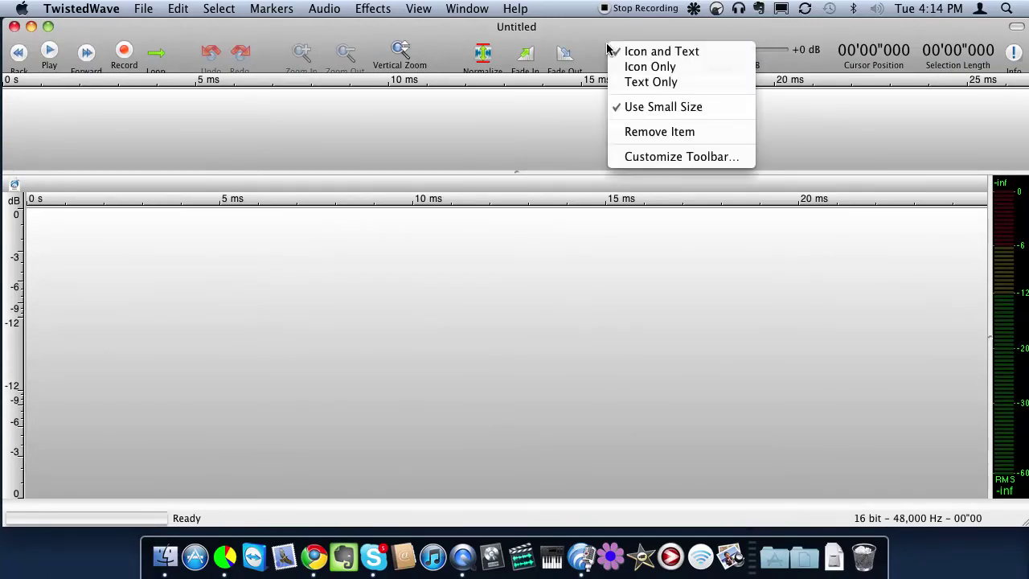
left_click(675, 157)
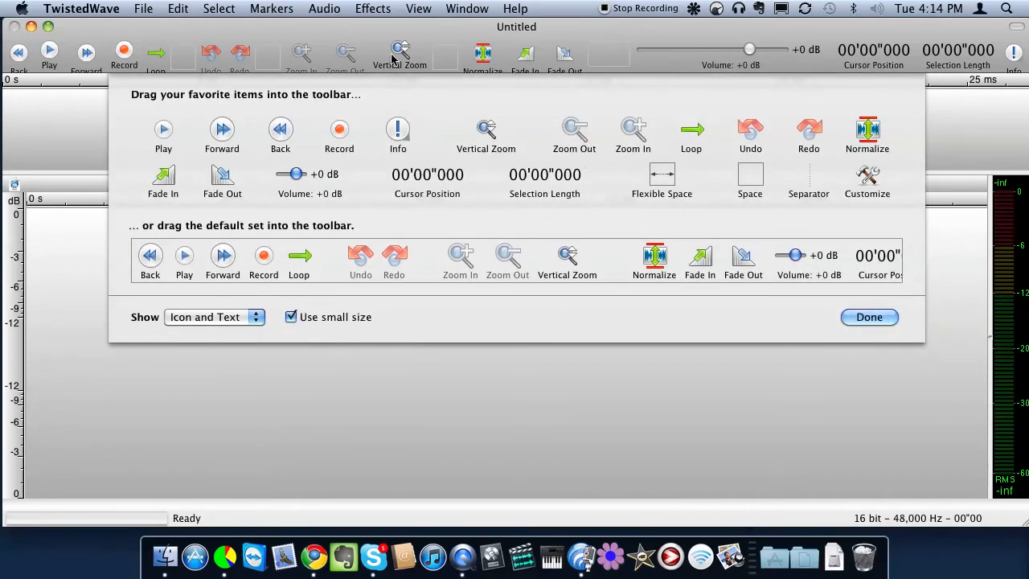
left_click_drag(394, 58, 376, 63)
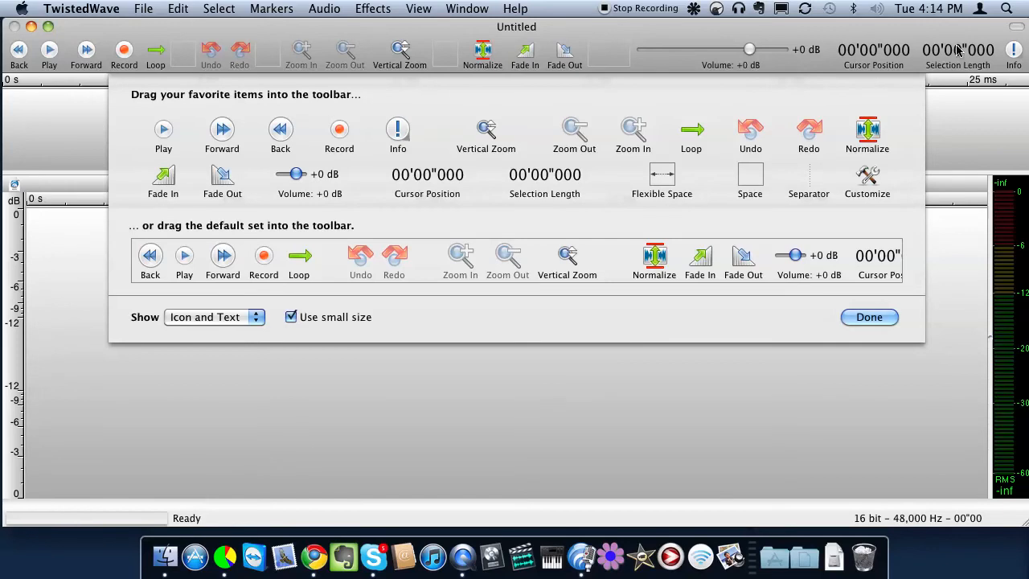
left_click_drag(958, 52, 981, 153)
left_click_drag(544, 179, 981, 56)
Step: Finish customizing with Done, keeping the default small labeled toolbar
left_click(869, 317)
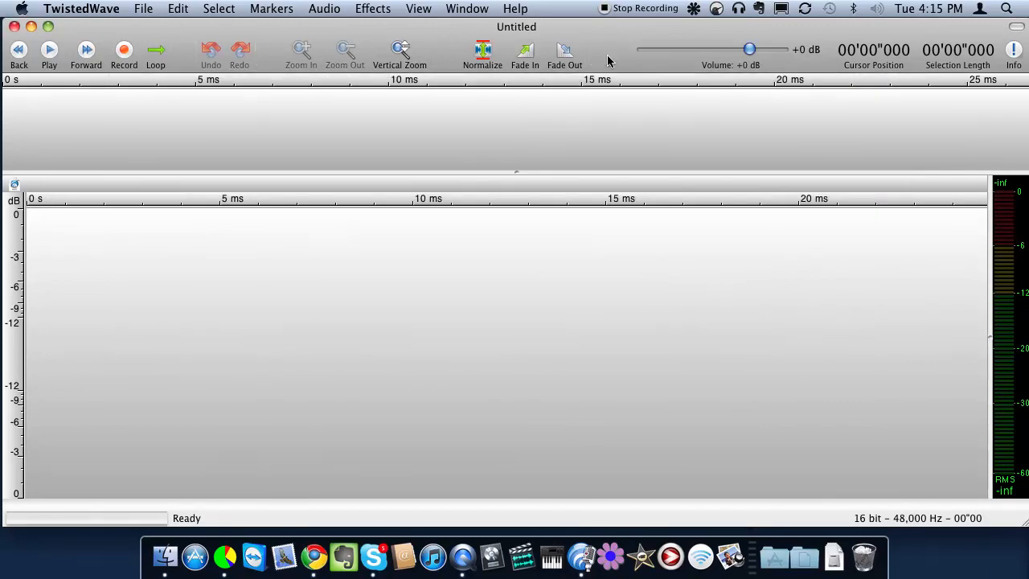